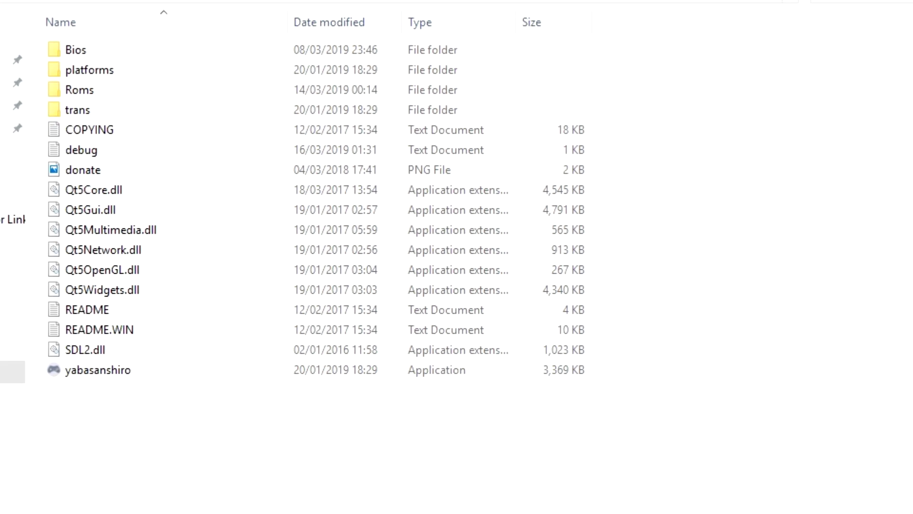
Select the Bios folder inside the extracted YabaSanshiro-2.3.1-win32 folder
left_click(75, 50)
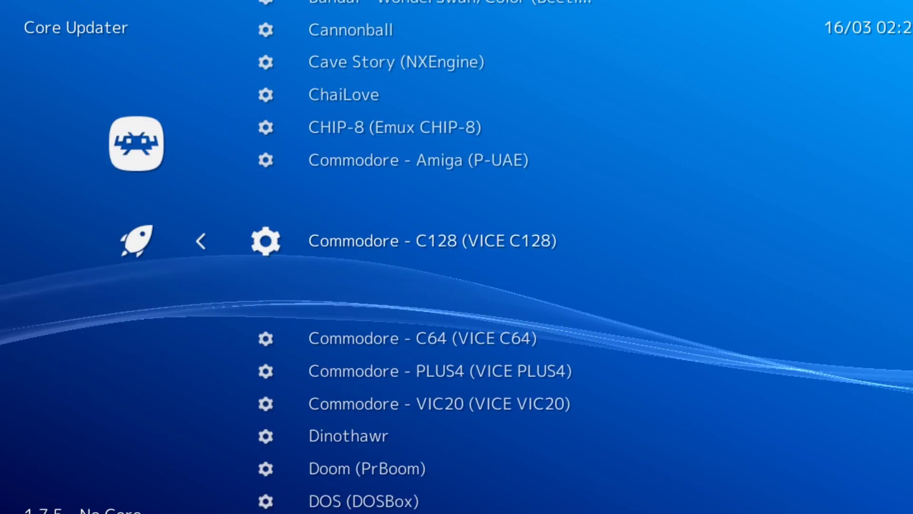
Scroll the downloadable cores list to the Sega - Saturn (Beetle Saturn) core
key("Down")
key("Down")
key("Down")
key("Down")
key("Down")
key("Down")
key("Down")
key("Down")
key("Down")
key("Down")
key("Down")
key("Down")
key("Down")
key("Down")
key("Down")
key("Down")
key("Down")
key("Down")
key("Down")
key("Down")
key("Down")
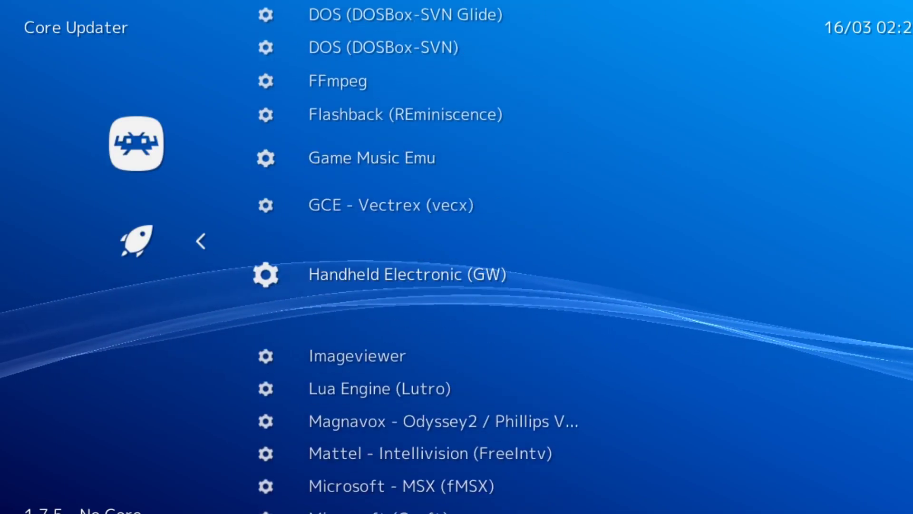
key("Down")
key("Down")
key("Down")
key("Down")
key("Down")
key("Down")
key("Down")
key("Down")
key("Down")
key("Down")
key("Down")
key("Down")
key("Down")
key("Down")
key("Down")
key("Down")
key("Down")
key("Down")
key("Down")
key("Down")
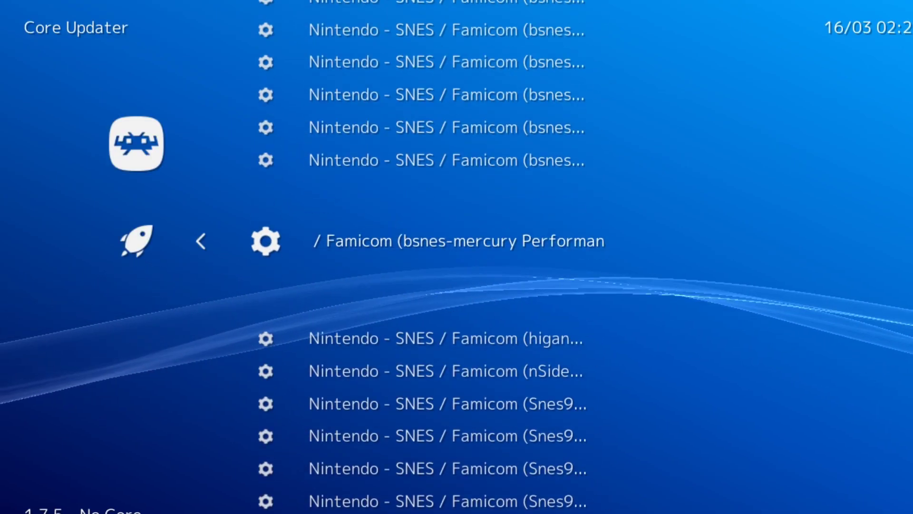
key("Down")
key("Down")
key("Down")
key("Down")
key("Down")
key("Down")
key("Down")
key("Down")
key("Down")
key("Down")
key("Down")
key("Down")
key("Down")
key("Down")
key("Down")
key("Down")
key("Down")
key("Down")
key("Down")
key("Down")
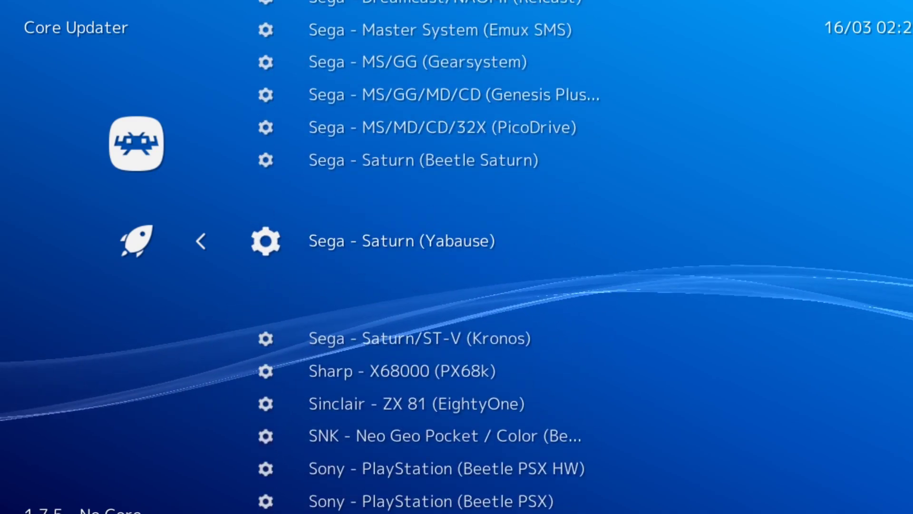
key("Up")
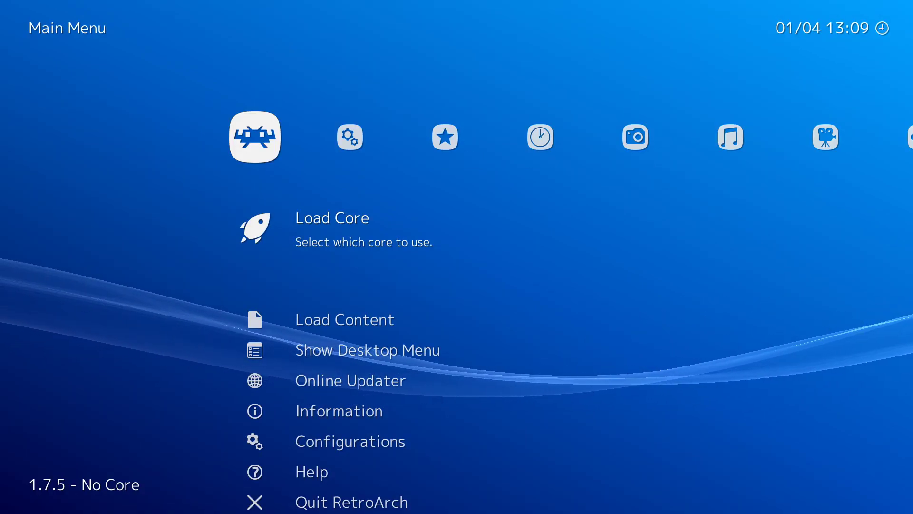
key("Down")
key("Down")
key("Down")
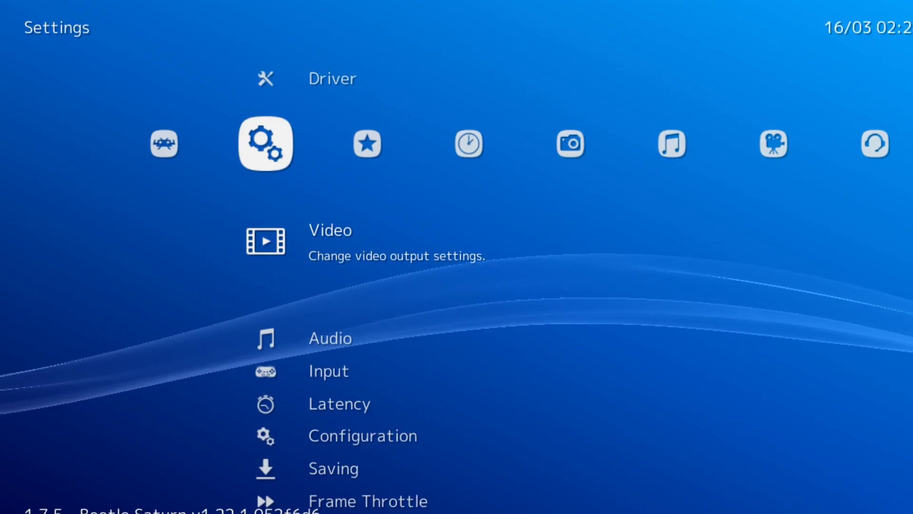
Browse the Settings categories between Configuration and Input
key("Down")
key("Down")
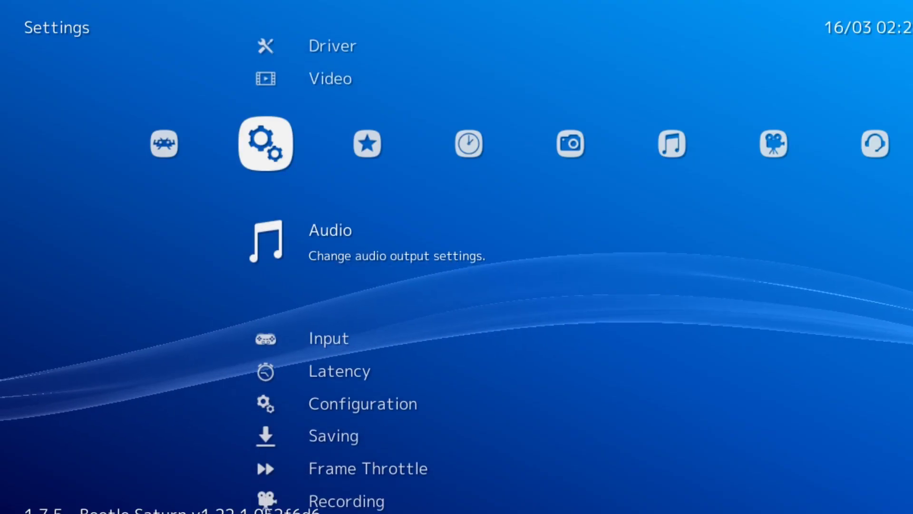
key("Down")
key("Down")
key("Down")
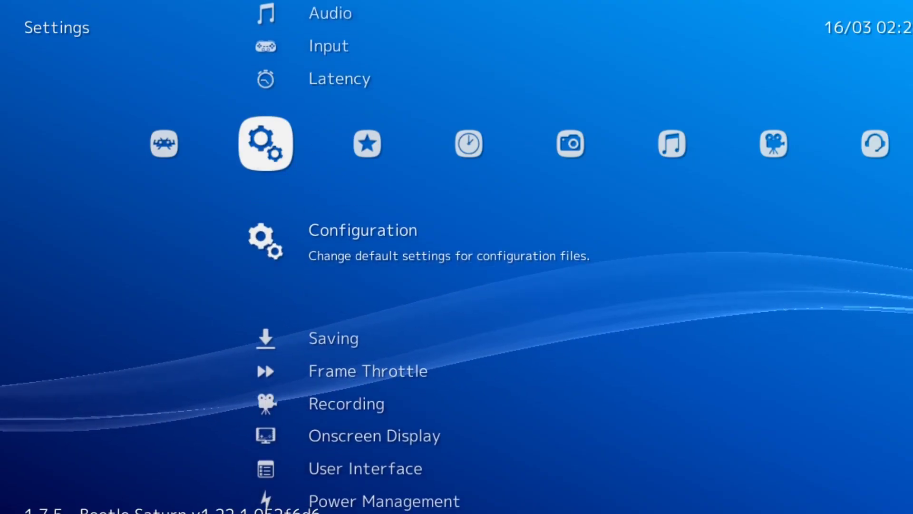
key("Down")
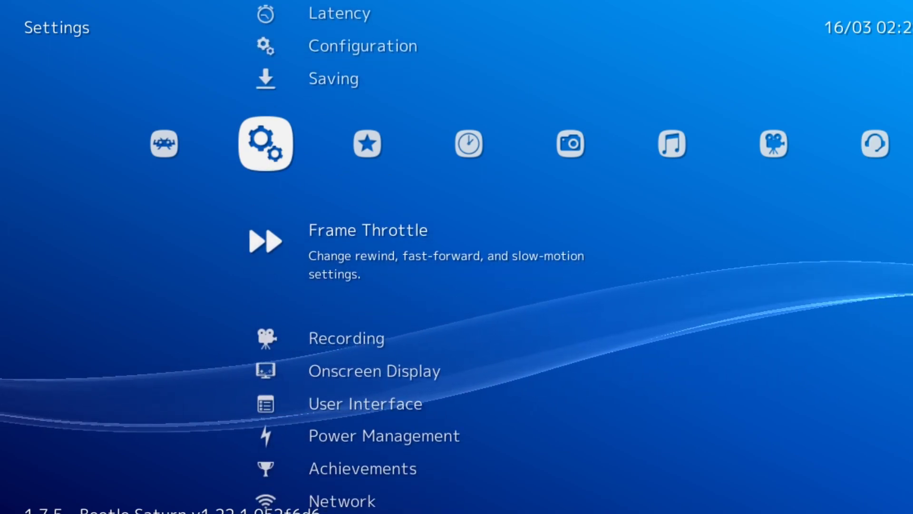
key("Up")
key("Up")
key("Up")
key("Up")
key("Up")
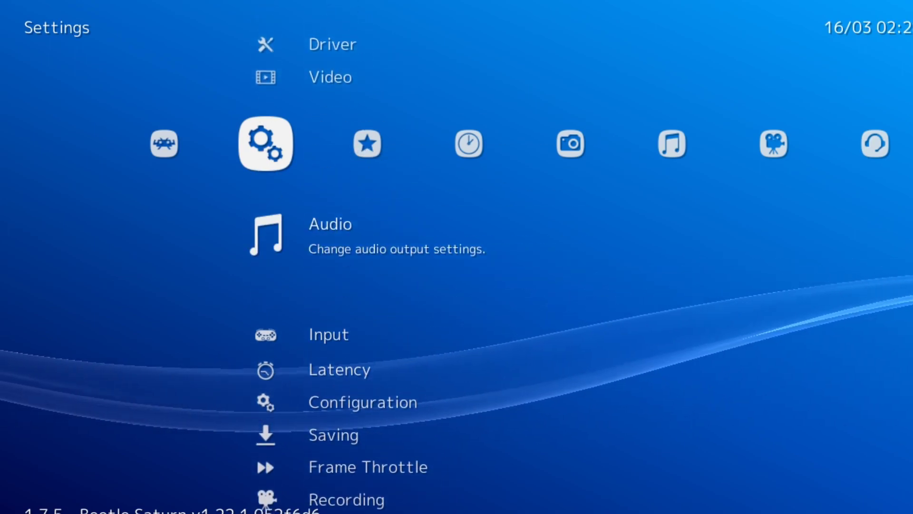
key("Down")
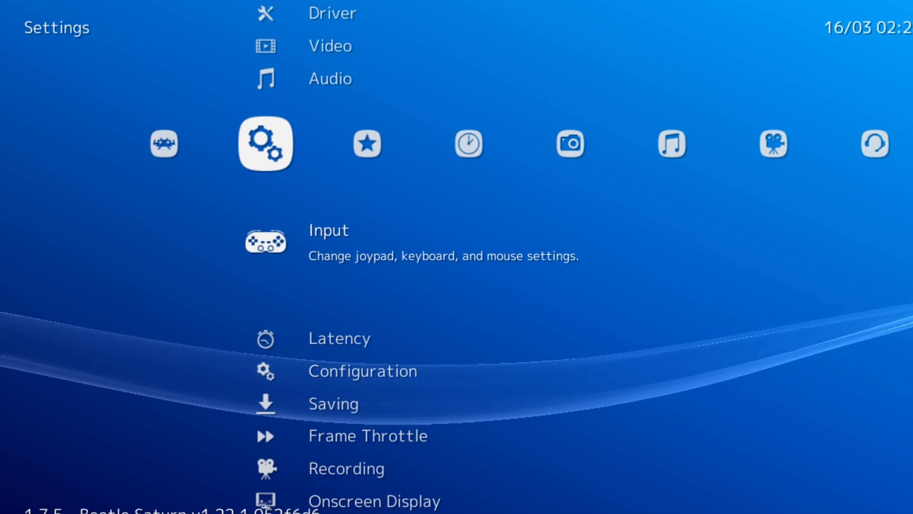
Load the Sega - Saturn (Beetle Saturn) core from Load Core and return to Main Menu
key("Left")
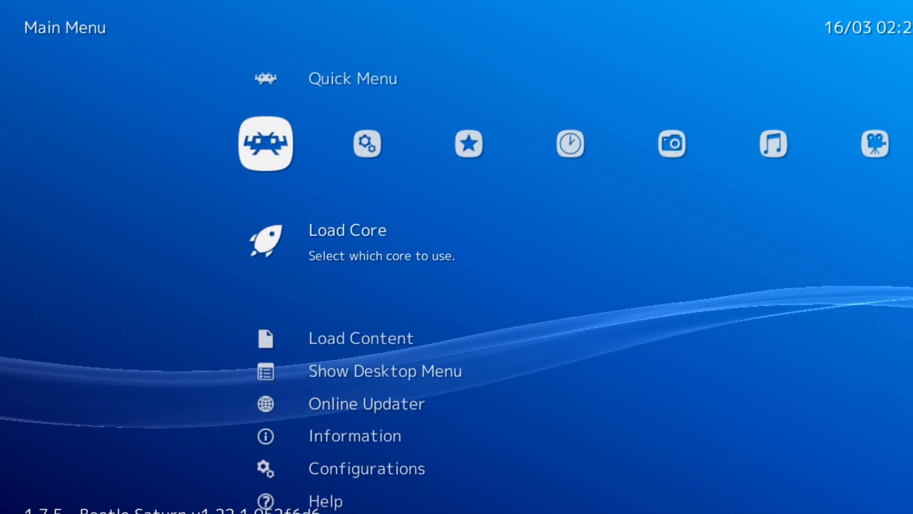
key("Return")
key("Down")
key("Down")
key("Down")
key("Down")
key("Down")
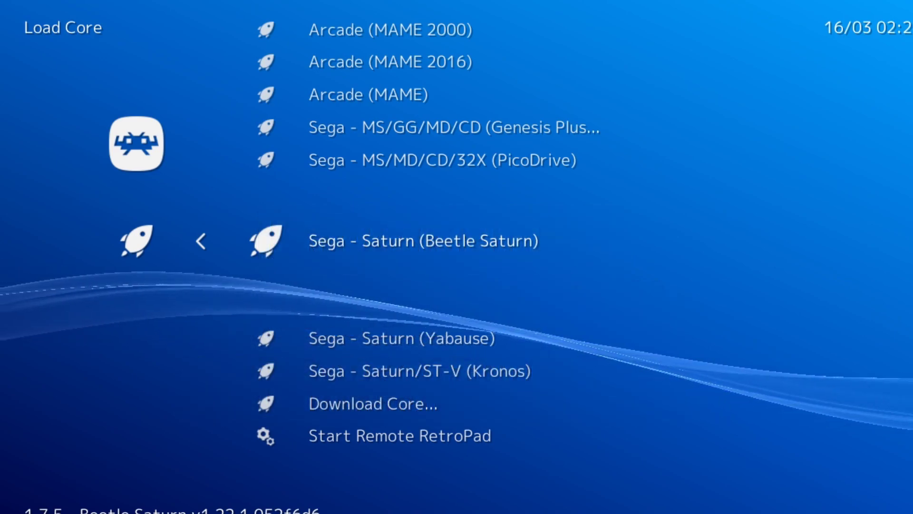
key("BackSpace")
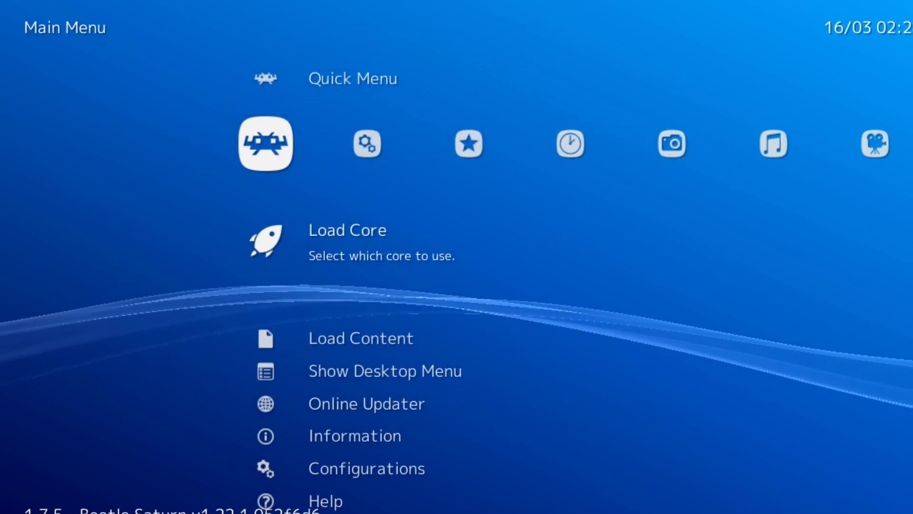
Open Load Content and highlight the Start directory location
key("Down")
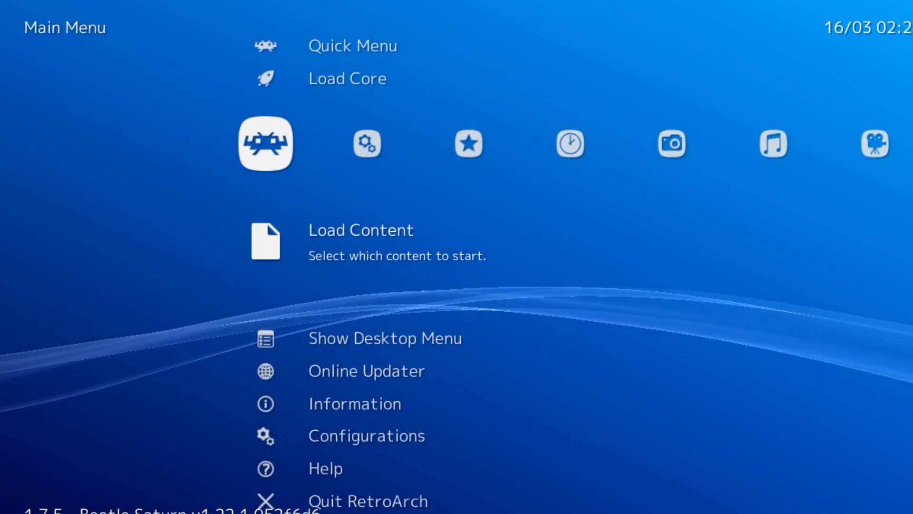
key("Return")
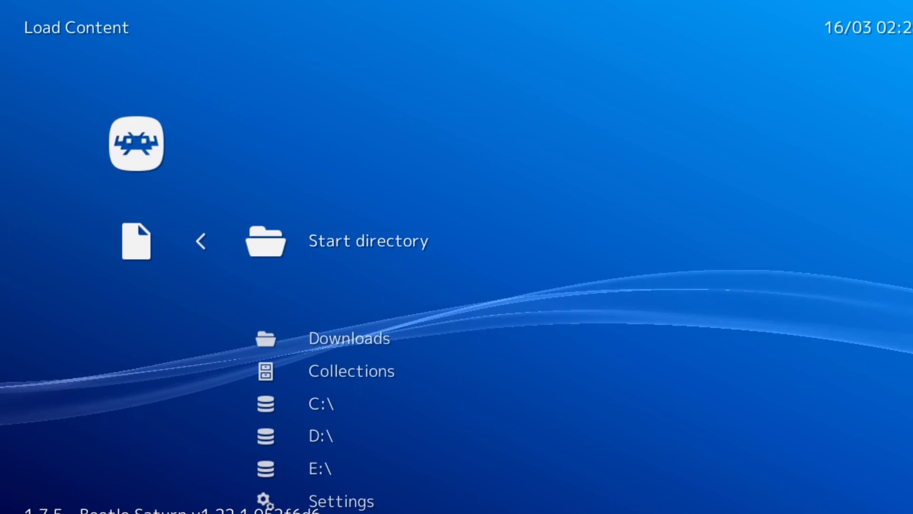
key("Down")
key("Down")
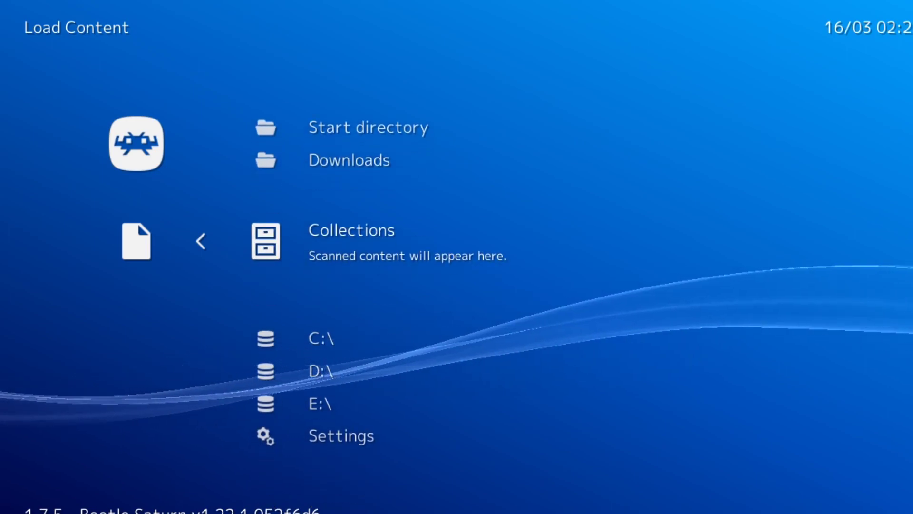
key("Up")
key("Up")
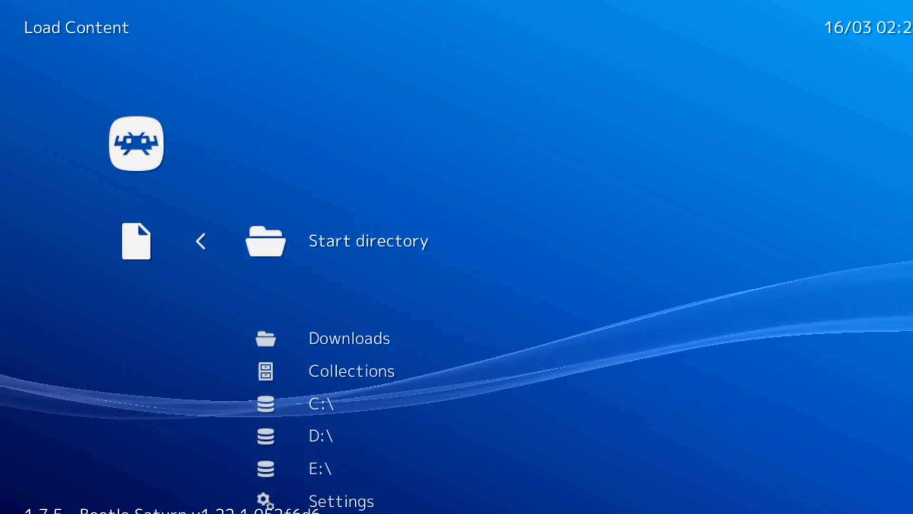